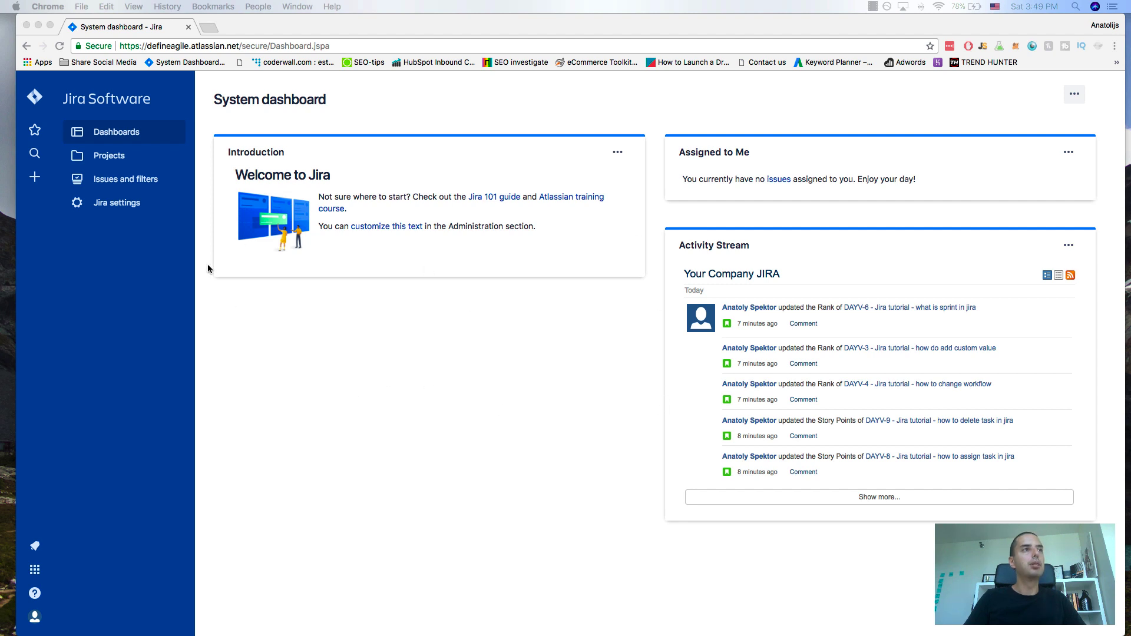
Go from the dashboard to the Projects page listing the DAV and DAYV projects.
click(101, 156)
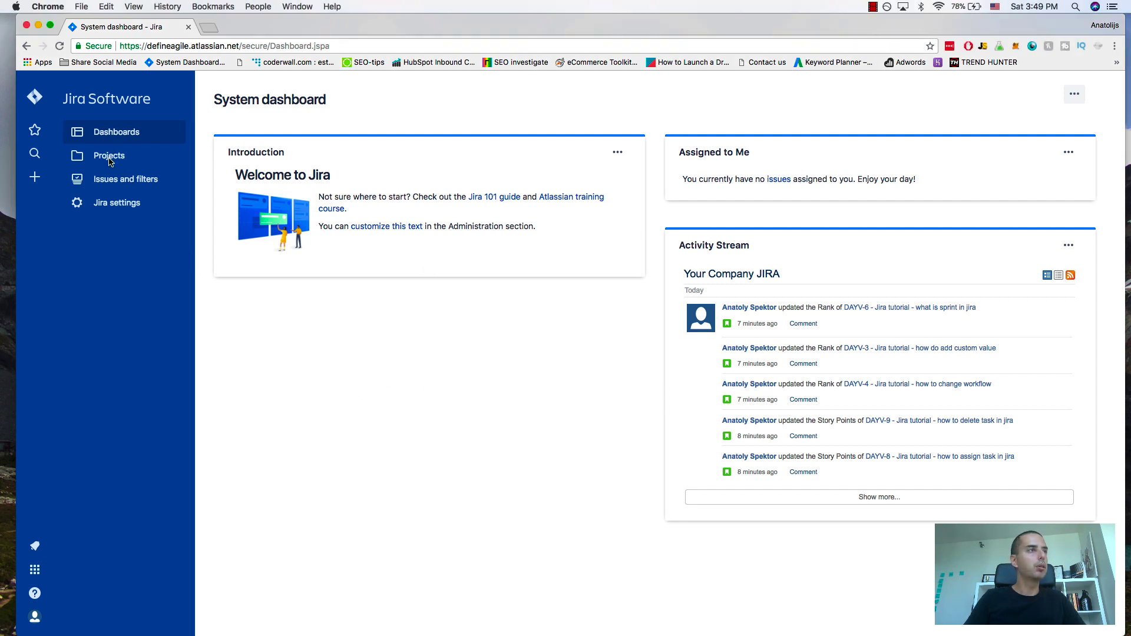
click(102, 158)
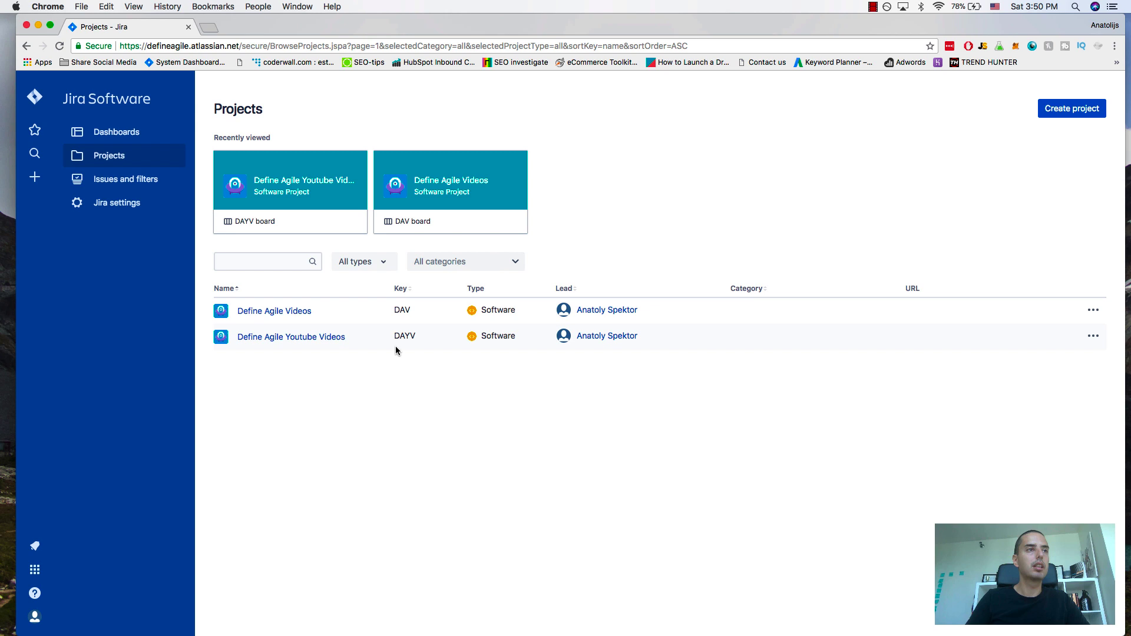
Open the Define Agile Youtube Videos project and scroll through its 31-issue backlog.
click(291, 339)
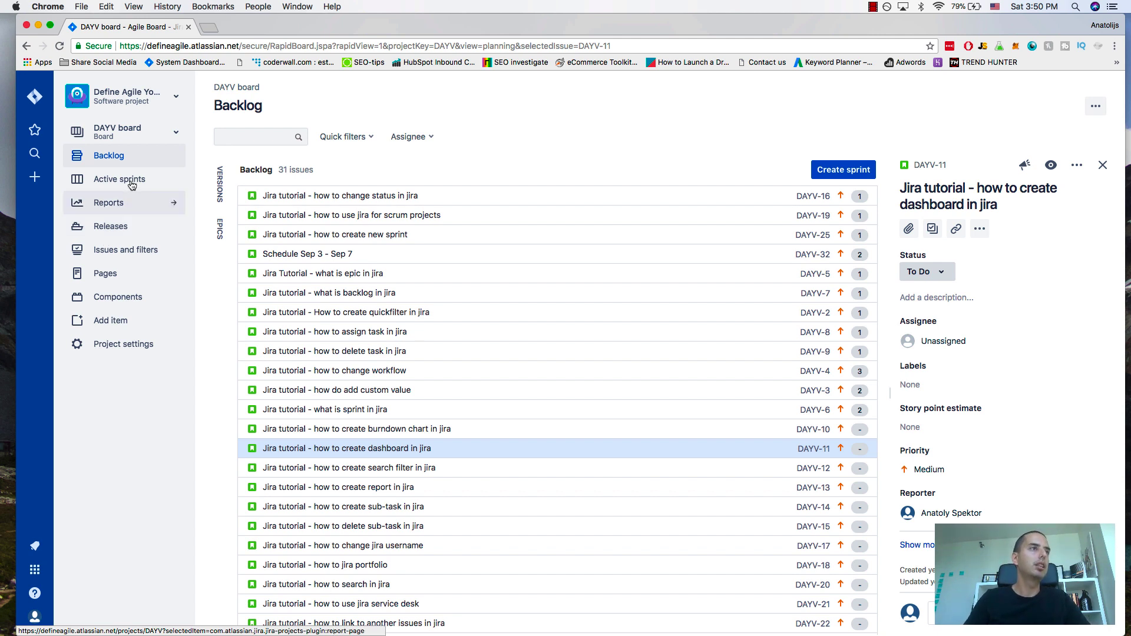
click(110, 157)
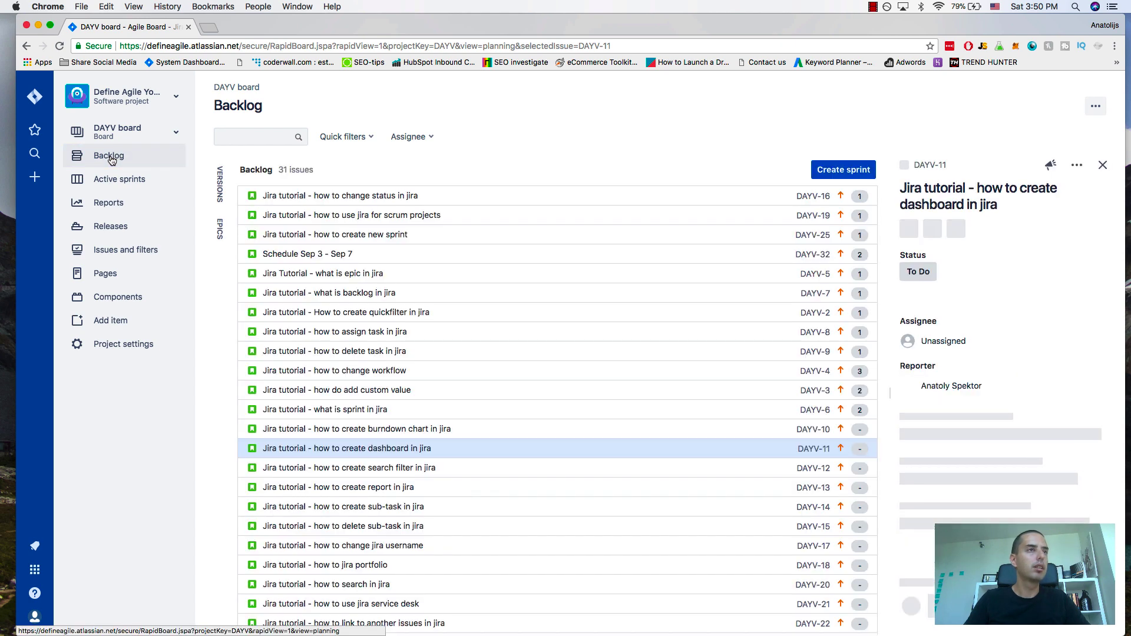
scroll(613, 266, down, 5)
scroll(612, 267, up, 5)
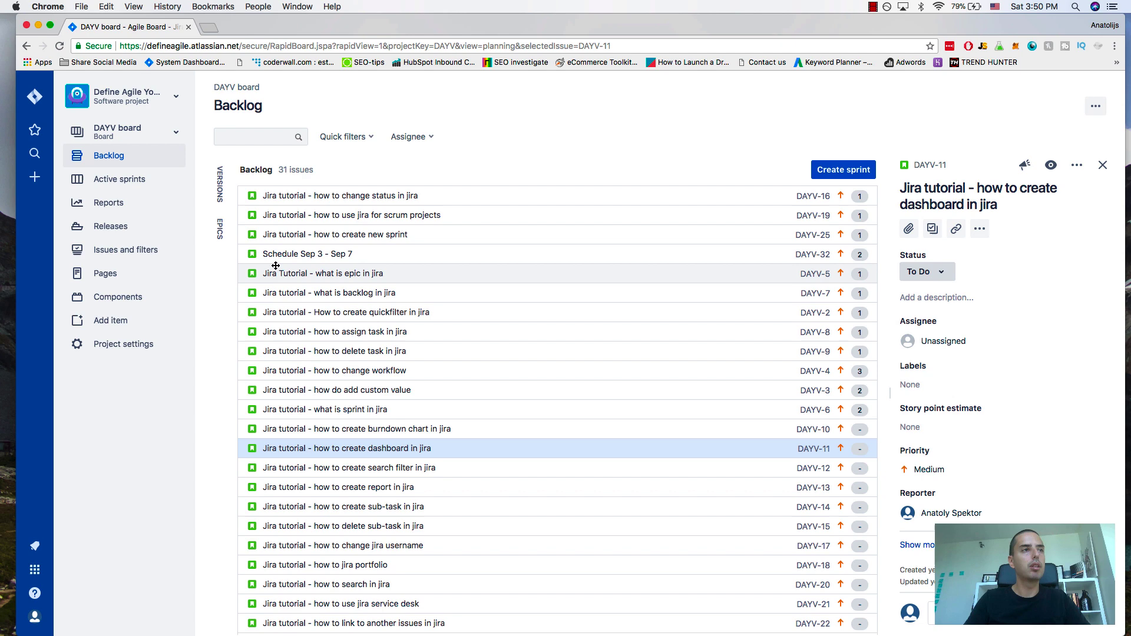
scroll(275, 266, down, 5)
scroll(399, 268, up, 5)
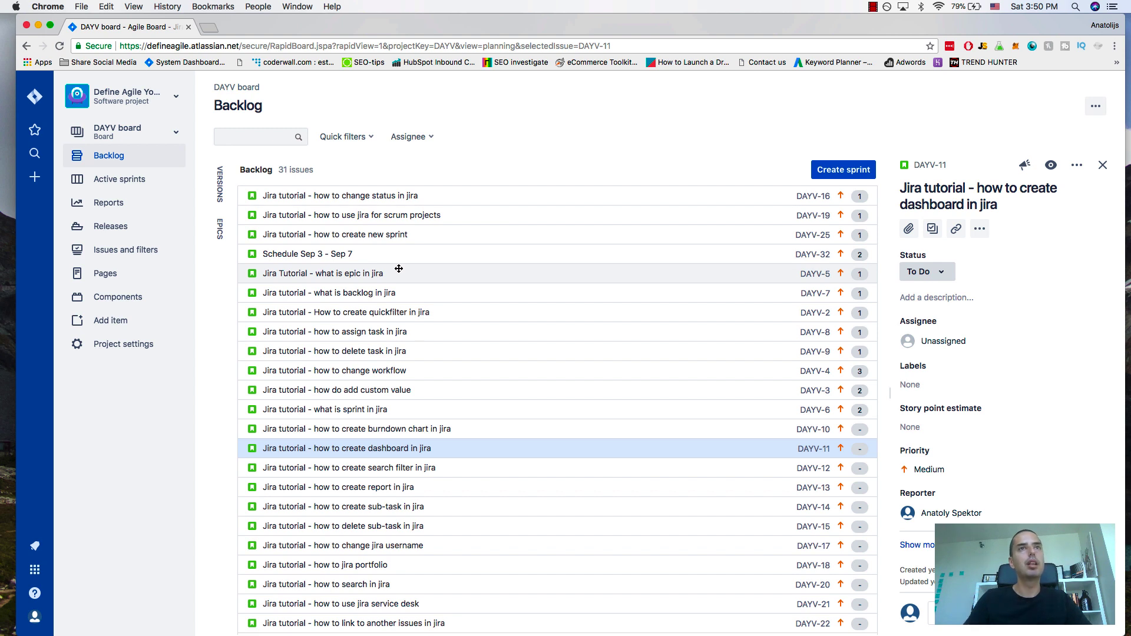
Create the empty DAYV Sprint 1 above the backlog and show its actions menu.
click(848, 172)
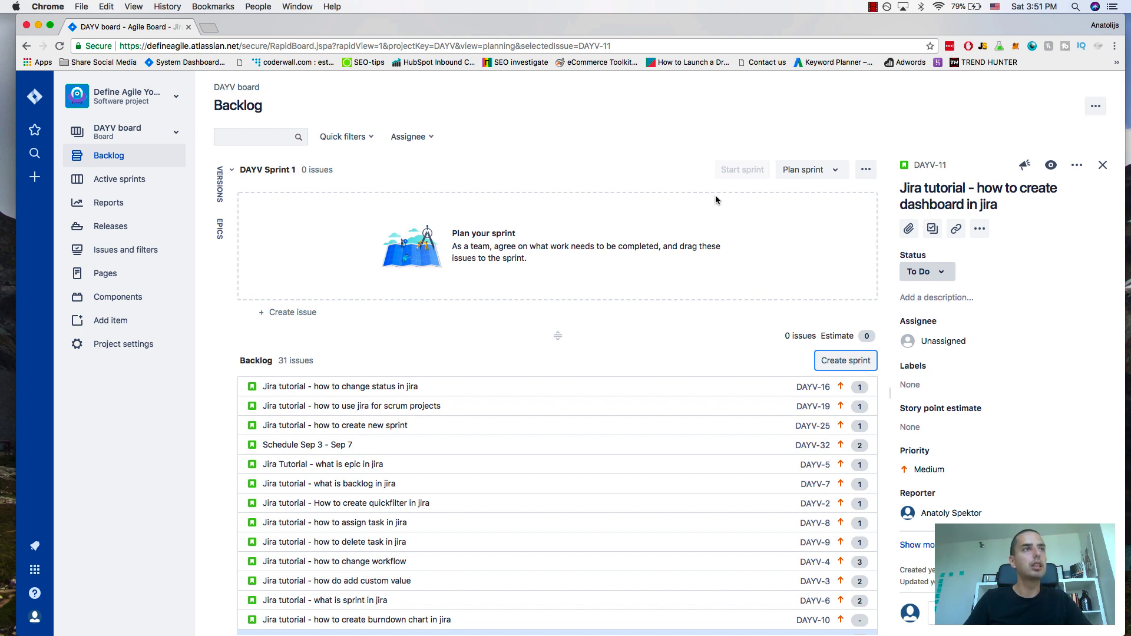
click(867, 170)
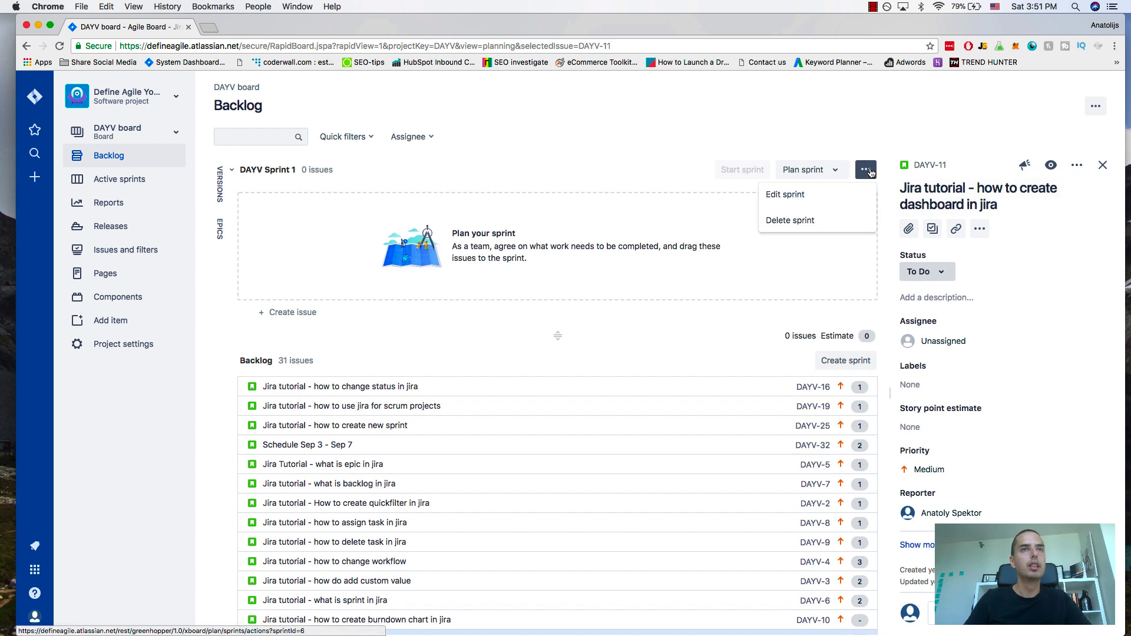
Rename DAYV Sprint 1 to 'Deliver videos Sep 3 - Sep 7' and enter a goal about releasing Jira tutorials.
click(801, 195)
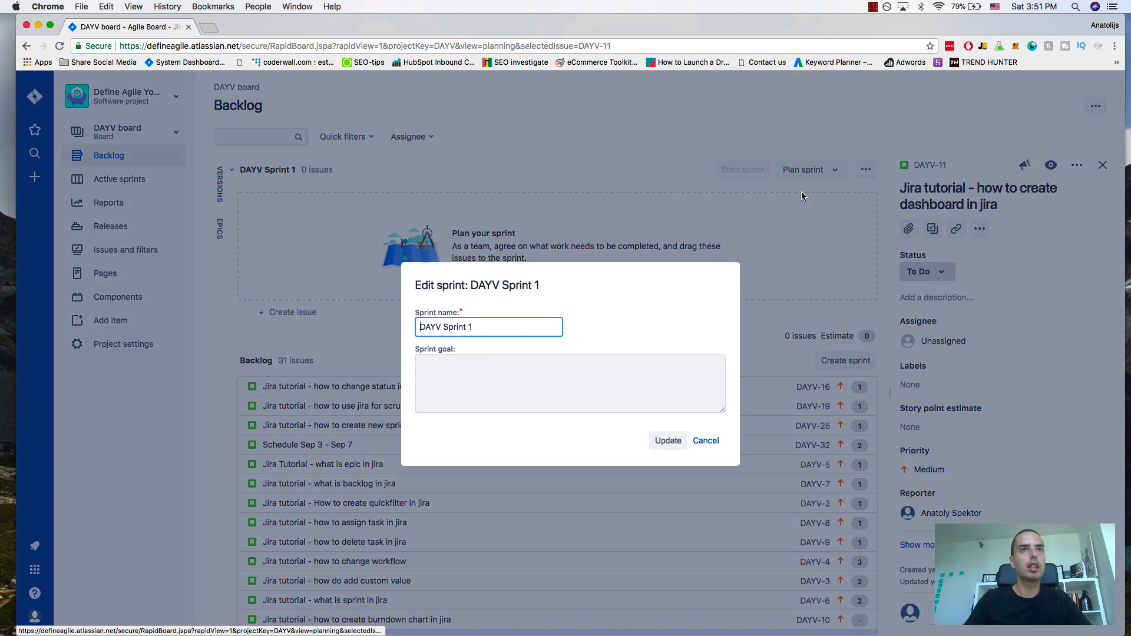
key(super+a)
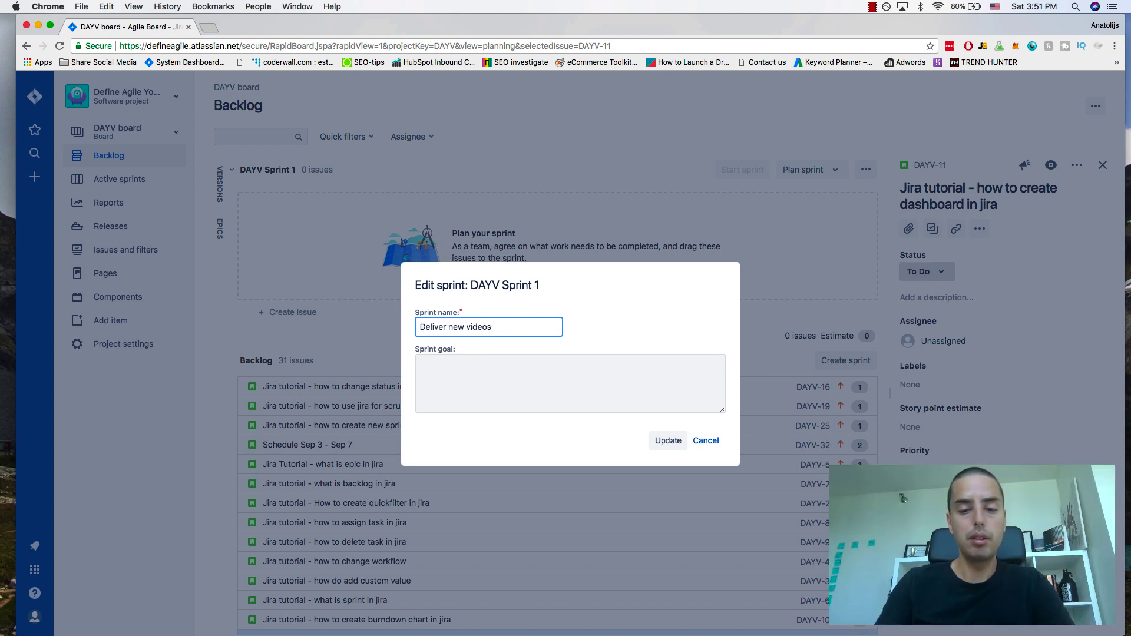
text(Sep)
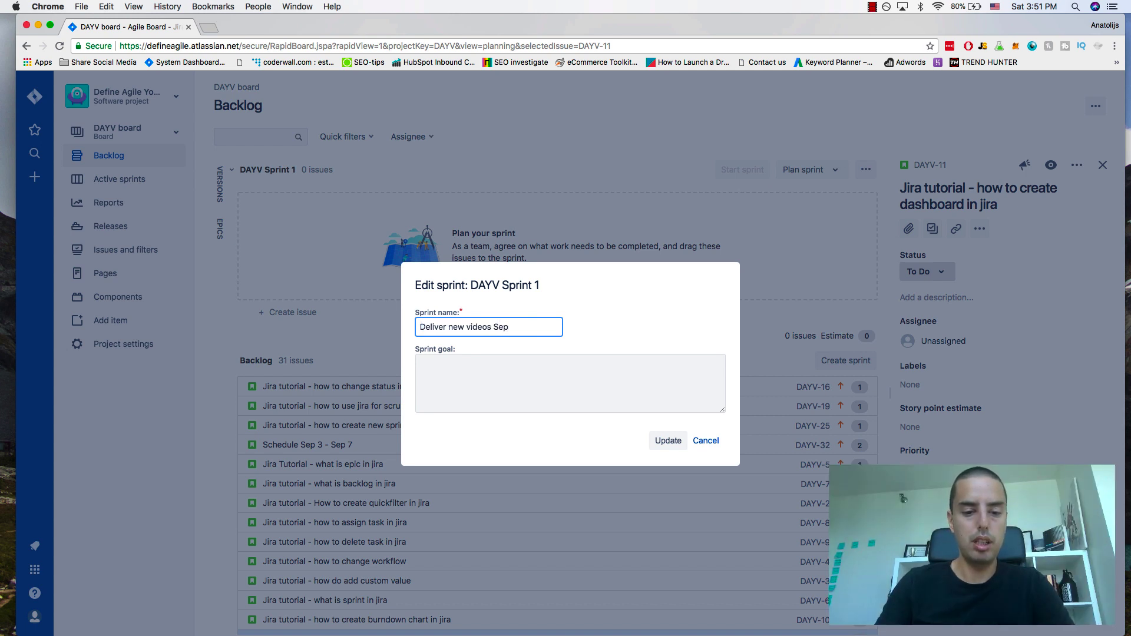
text( 3)
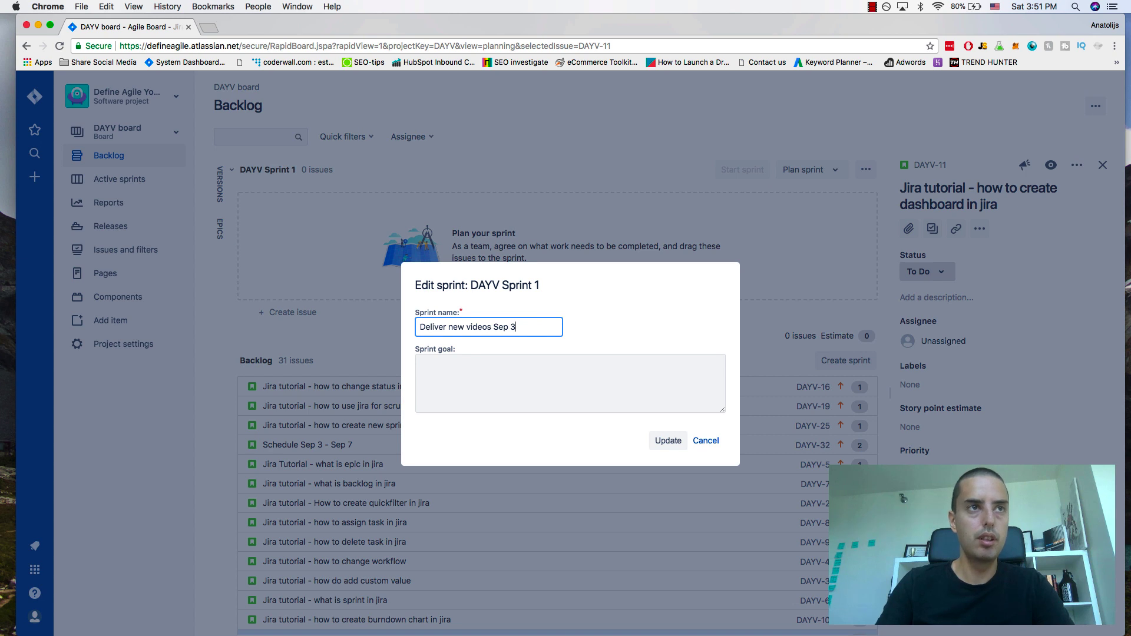
text( - Sep)
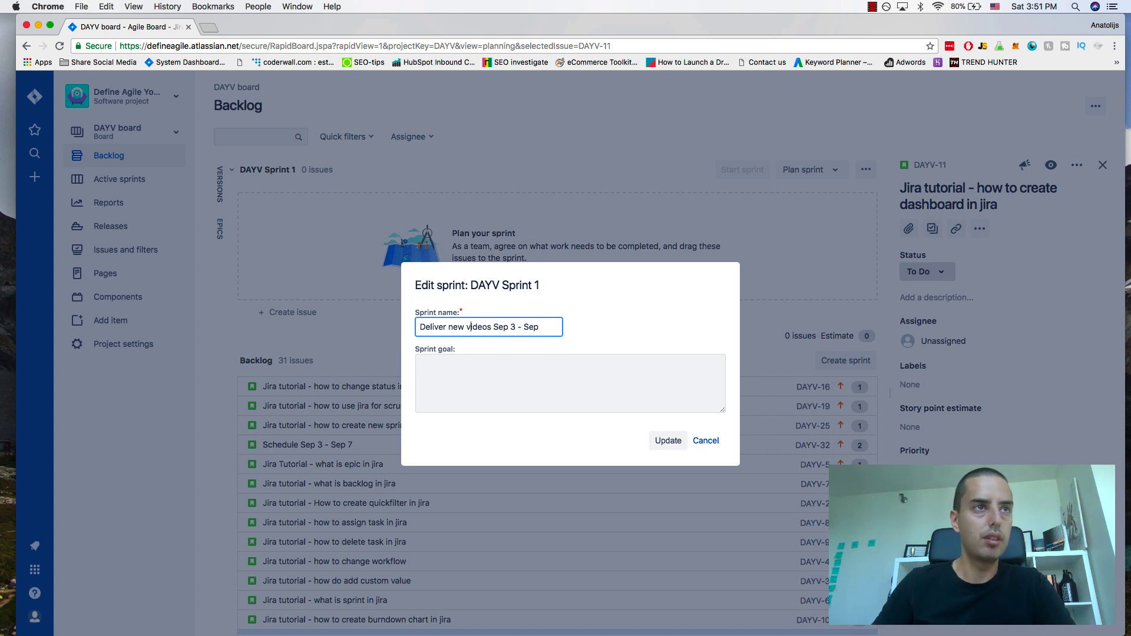
click(470, 327)
key(BackSpace)
key(BackSpace)
key(BackSpace)
key(BackSpace)
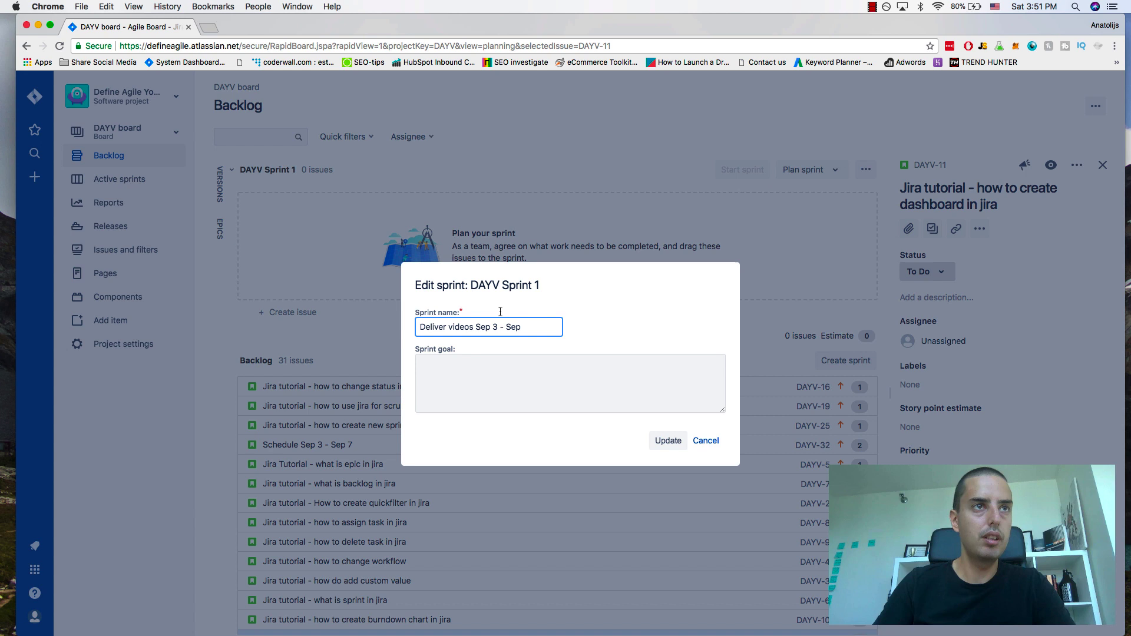
click(525, 329)
text(7)
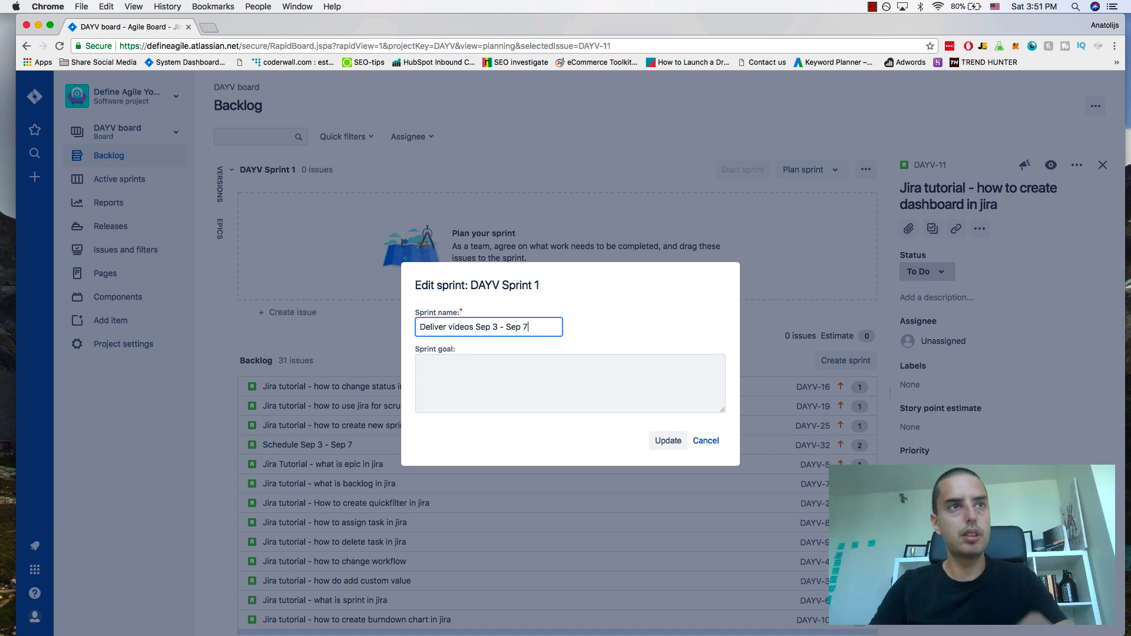
click(514, 394)
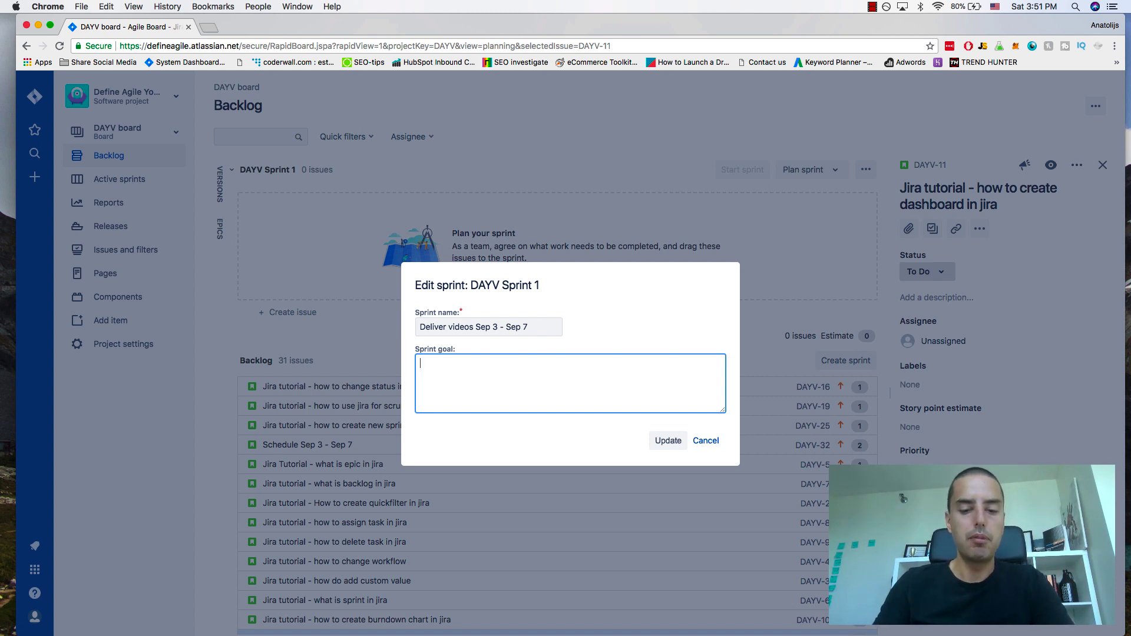
text(Release )
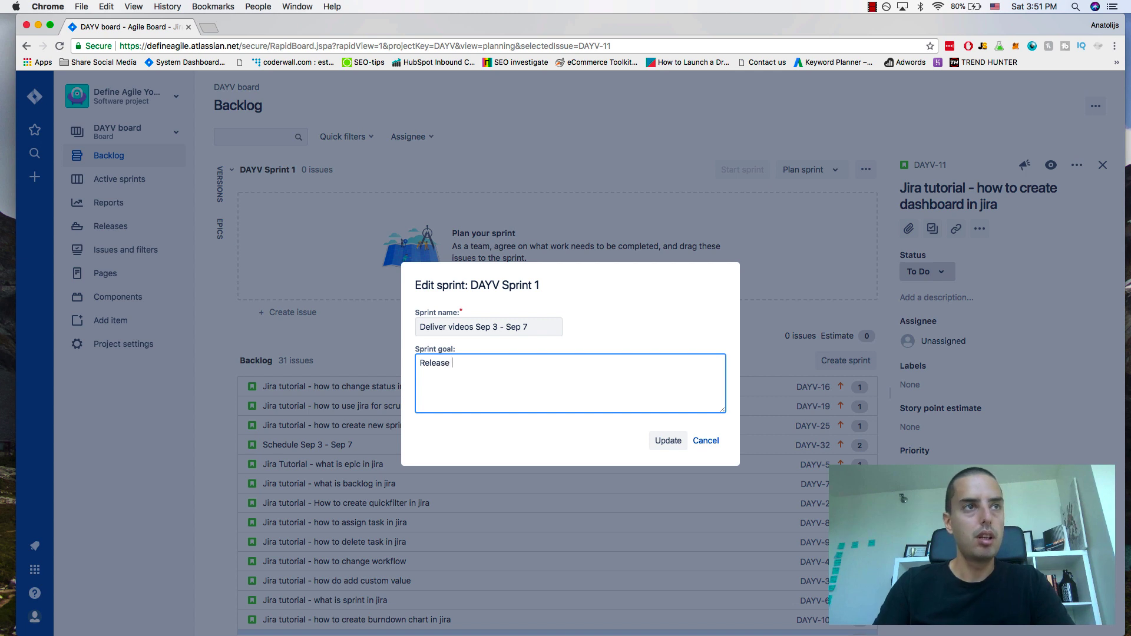
text(couple new Jira )
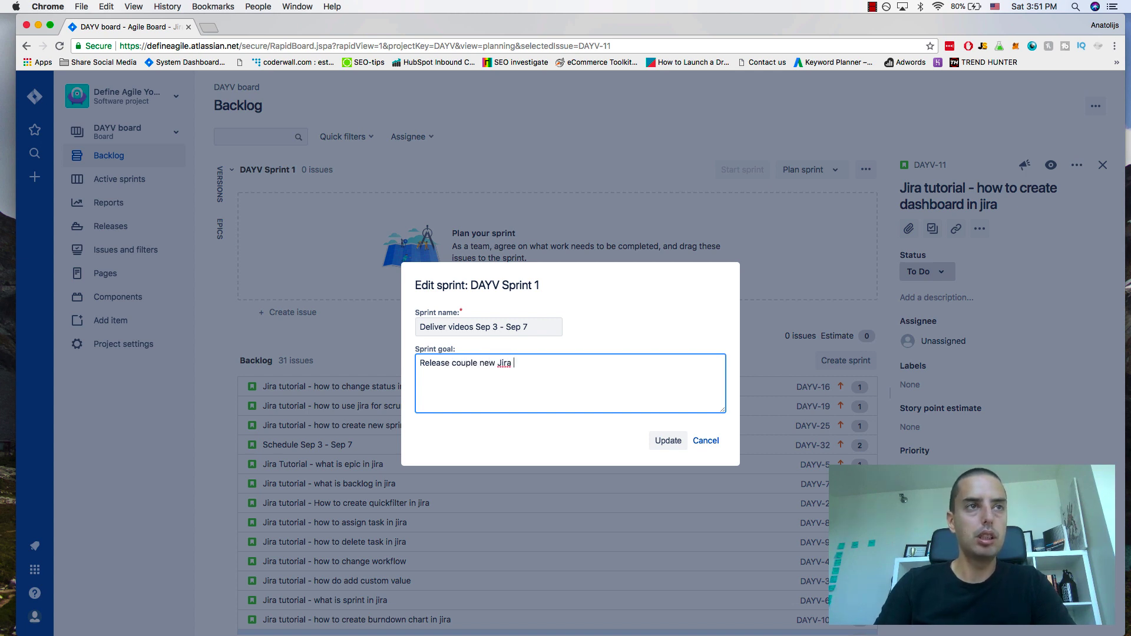
text(tutorials in my)
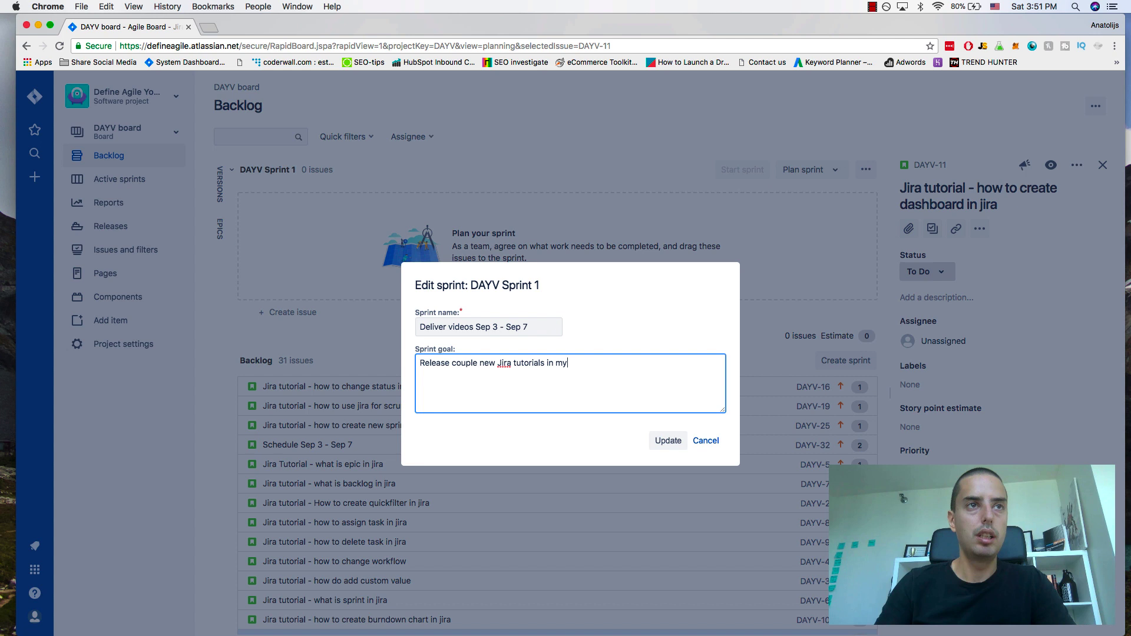
text( Youtube ch)
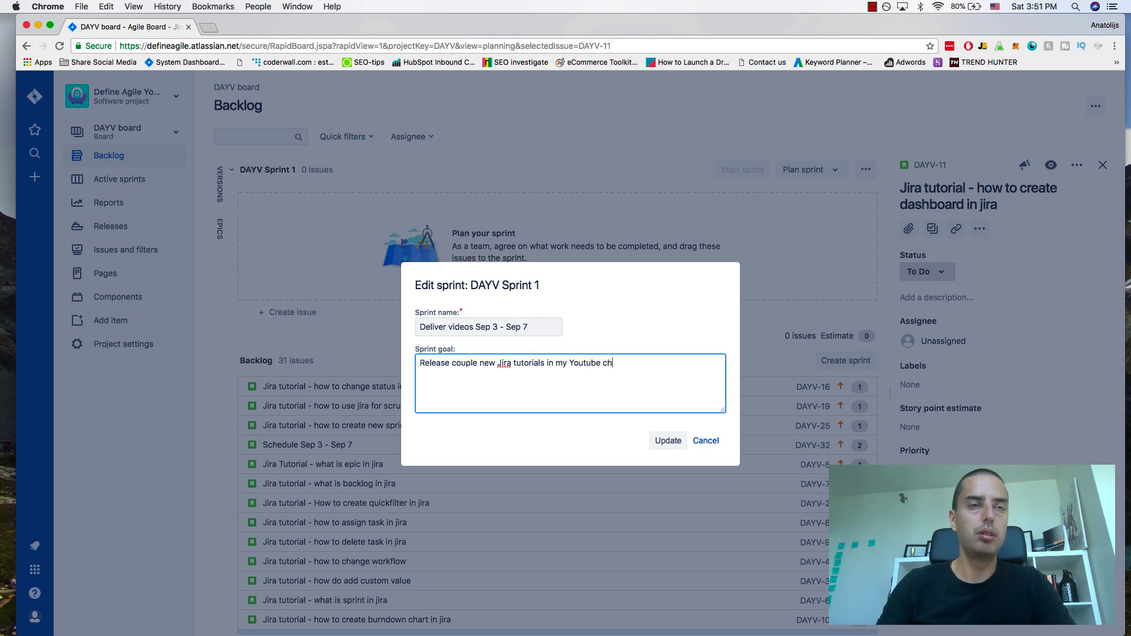
text(annel the weej )
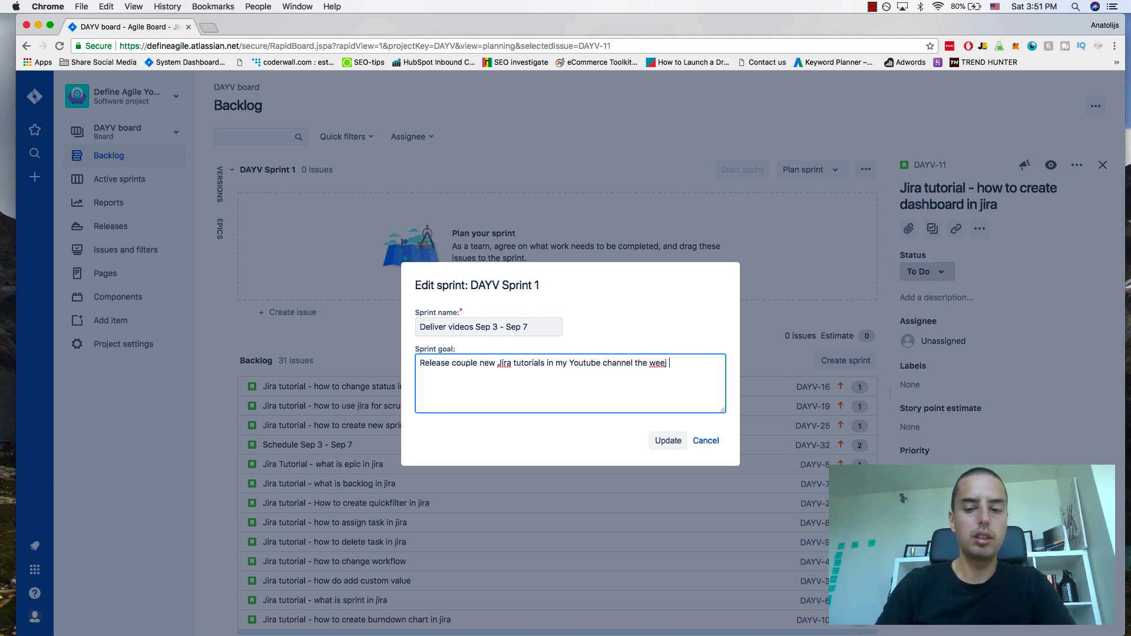
text(s)
text(of Sep)
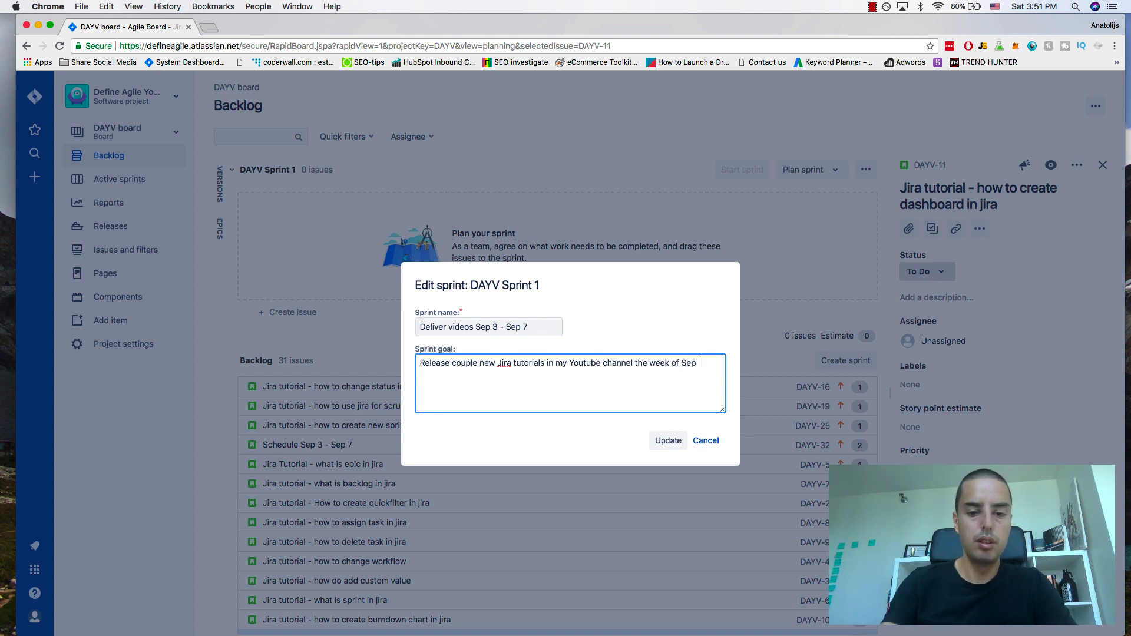
text( 3 Sep 7)
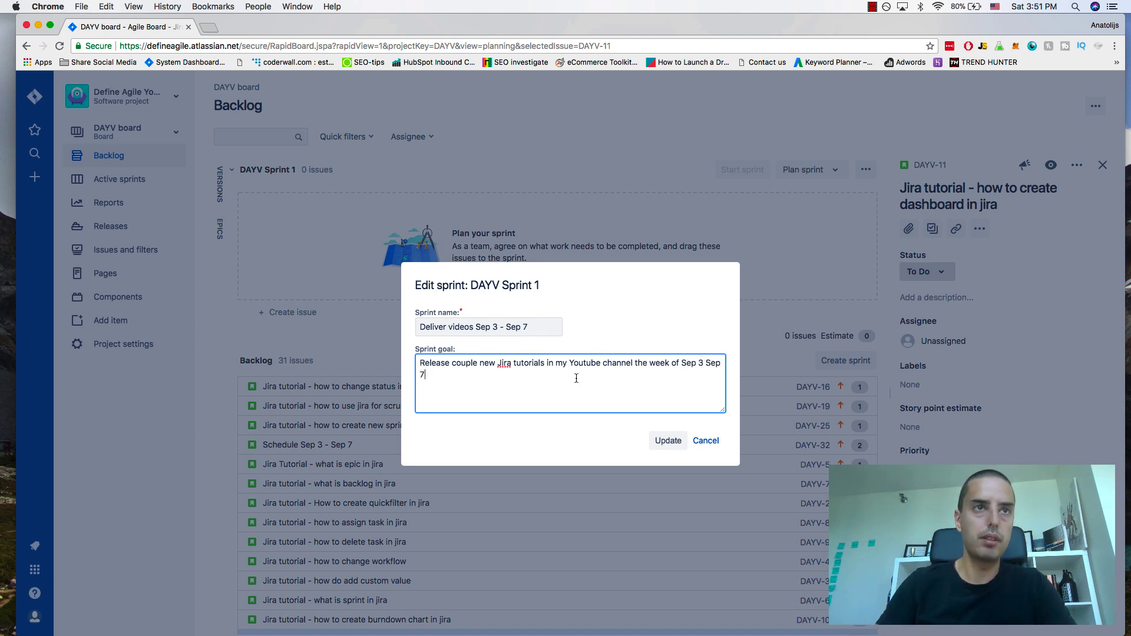
text( -)
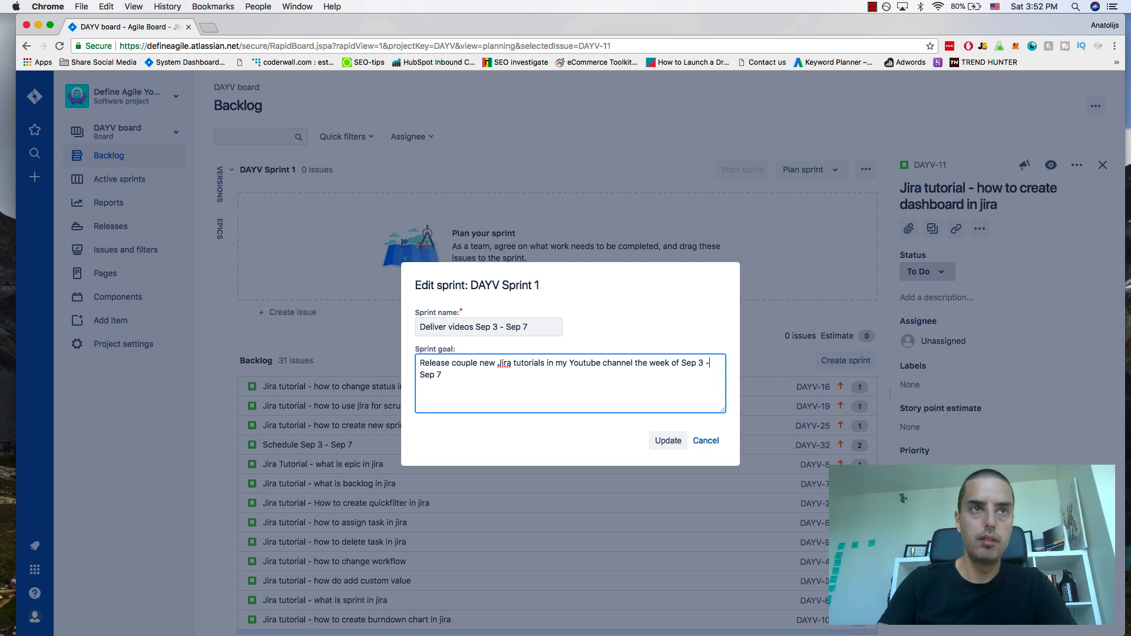
Save the sprint's new name and goal, then highlight both on the backlog.
click(672, 442)
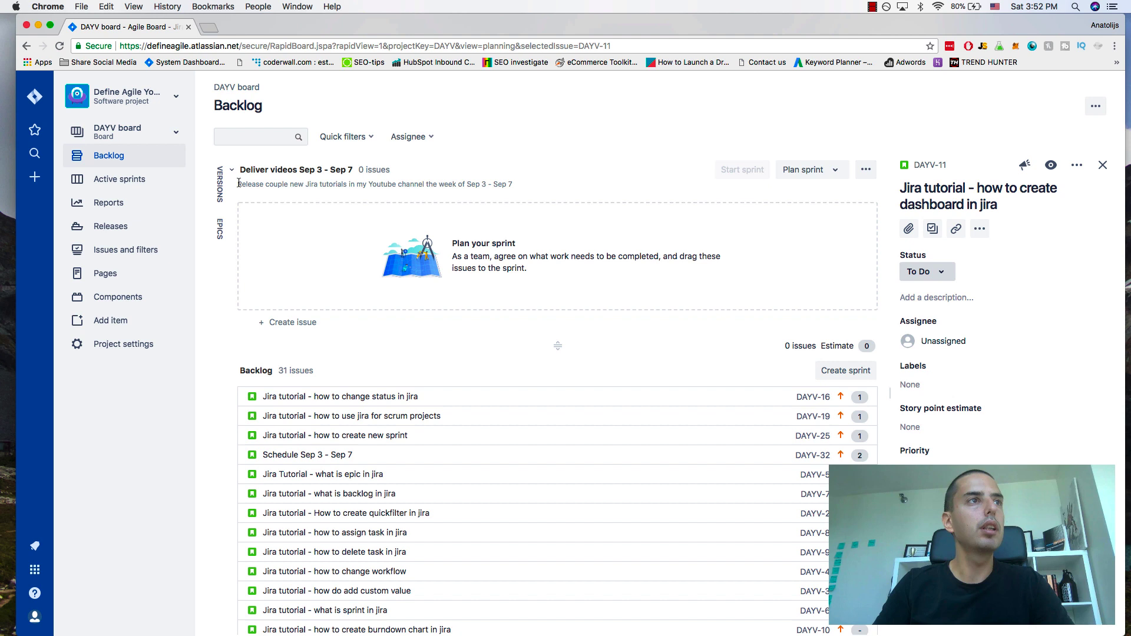
drag(239, 184, 518, 183)
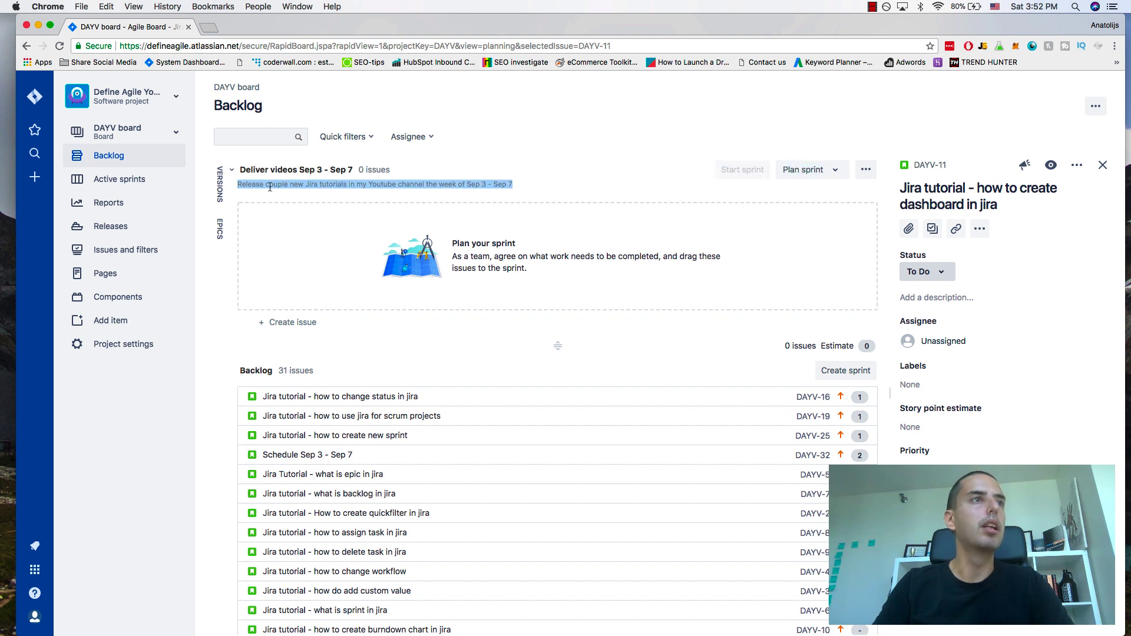
drag(354, 170, 234, 174)
click(234, 173)
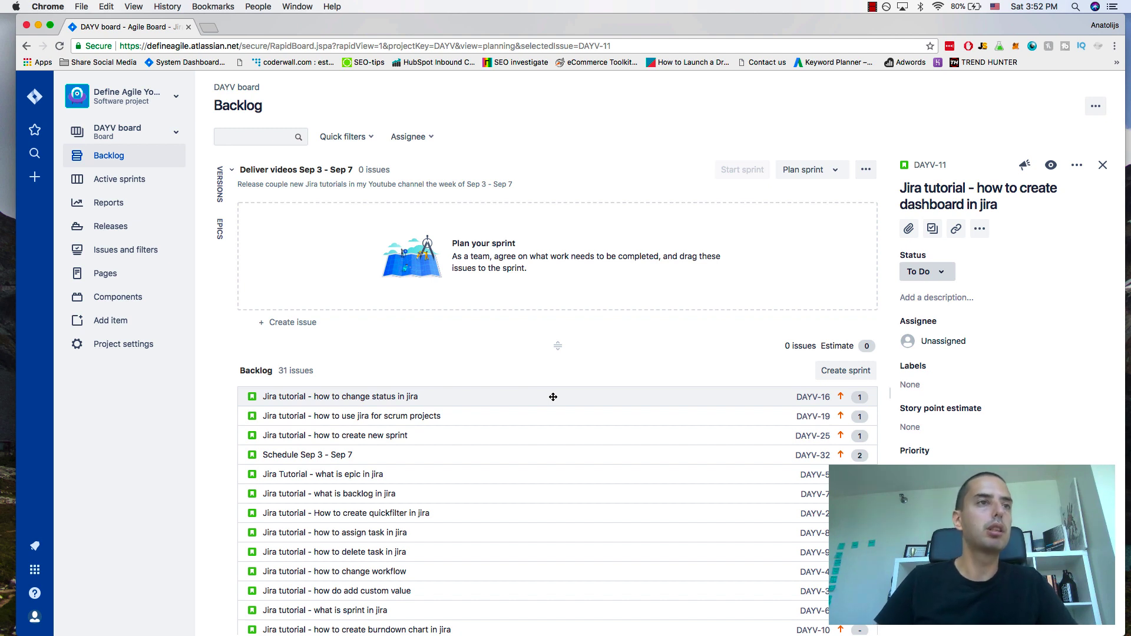
Move DAYV-16, 19, 25, 32, 5, 7, 8 and 9 from the backlog into the sprint.
drag(550, 398, 549, 239)
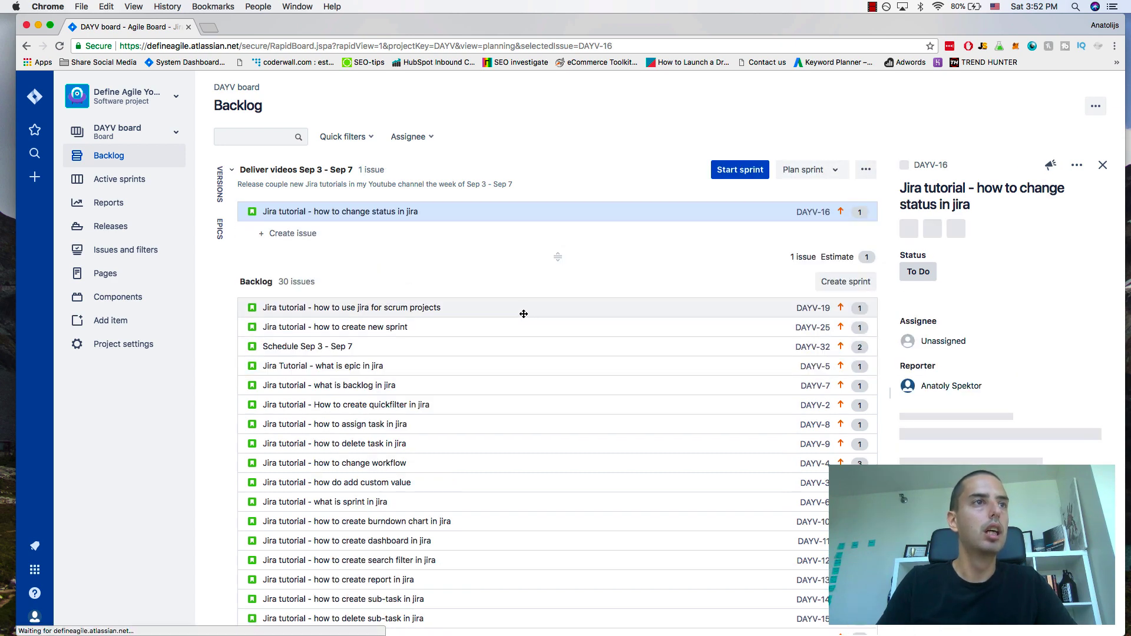
drag(522, 313, 498, 228)
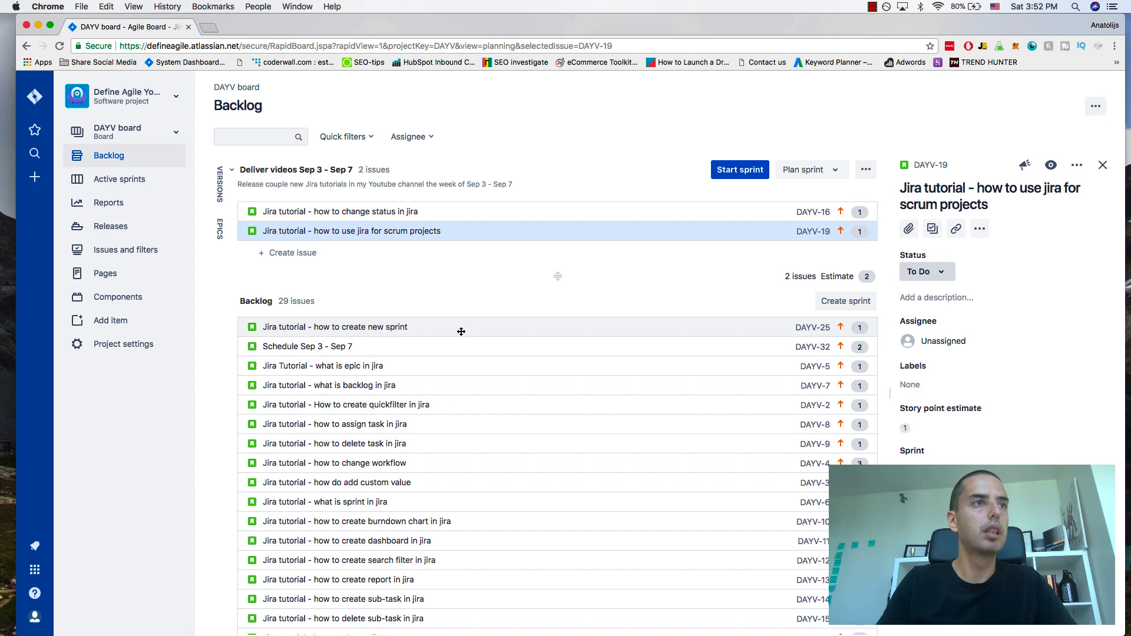
drag(462, 327, 462, 250)
drag(418, 354, 412, 271)
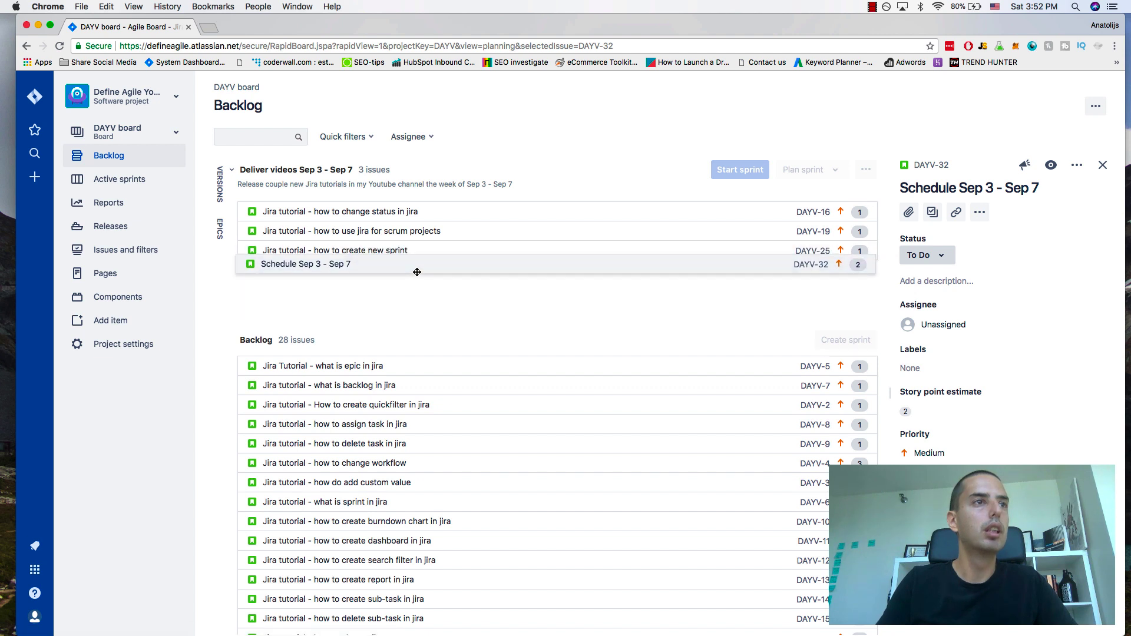
drag(401, 366, 400, 277)
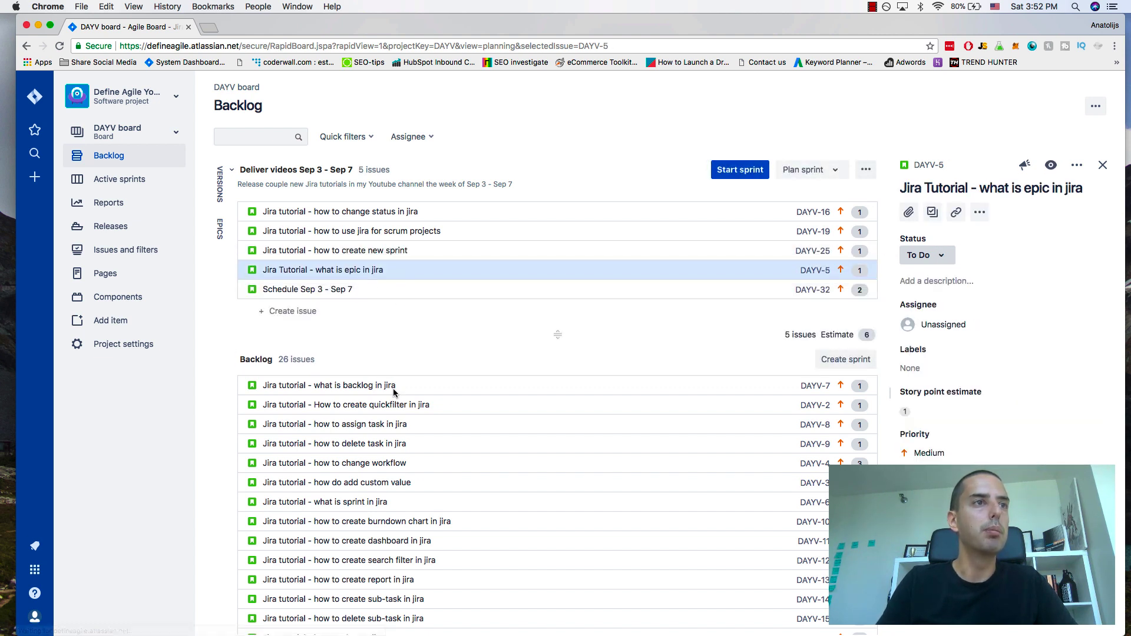
drag(392, 387, 389, 313)
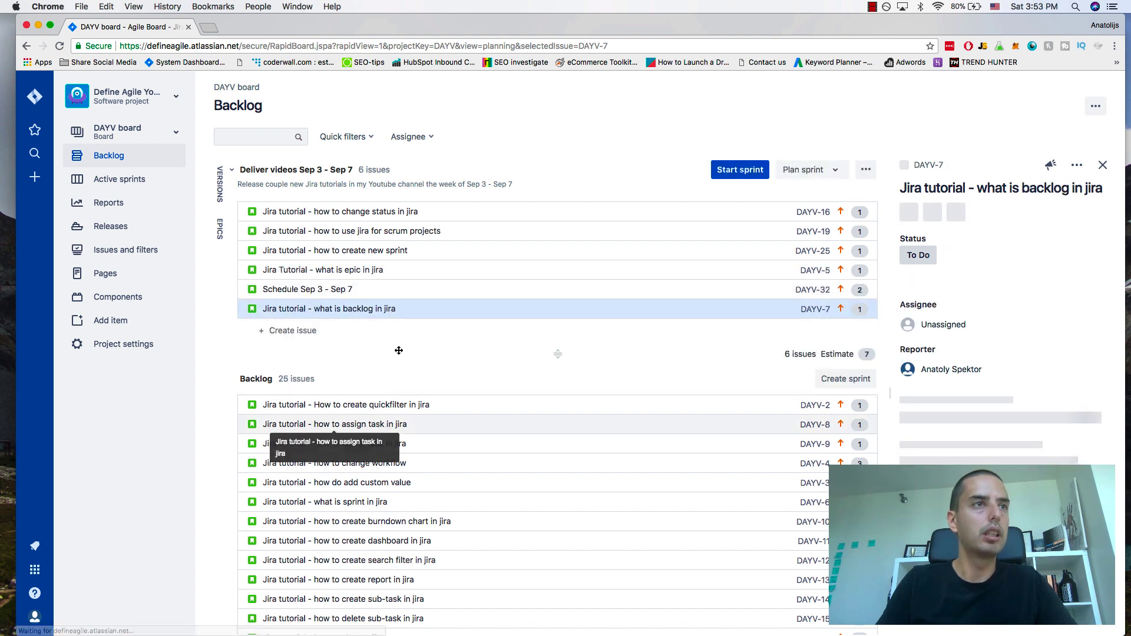
drag(390, 428, 395, 324)
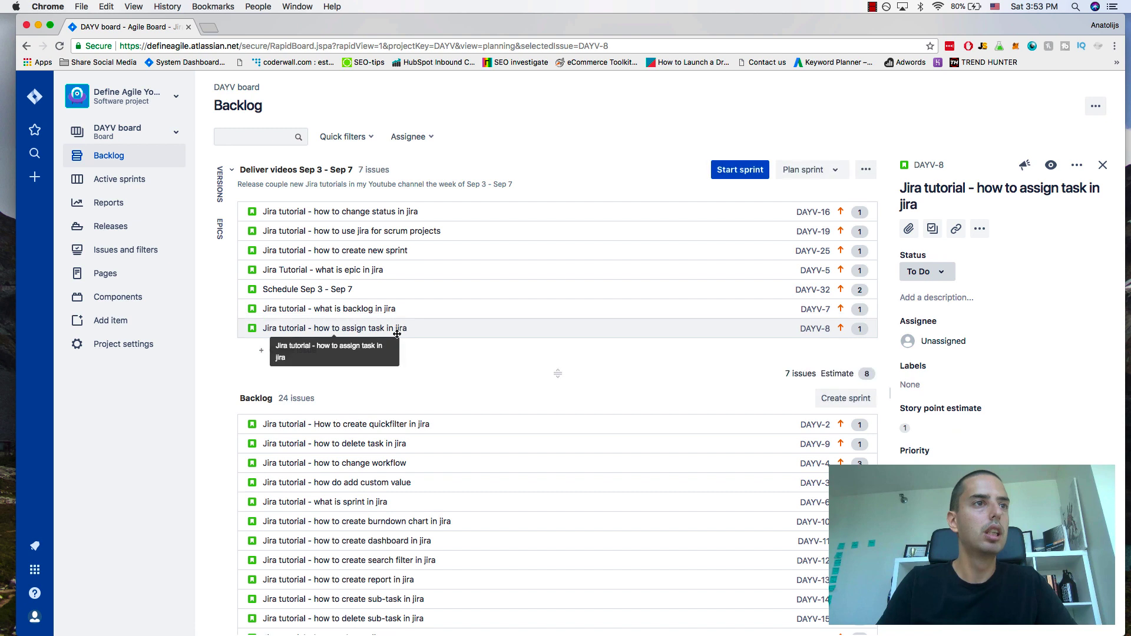
drag(380, 445, 386, 357)
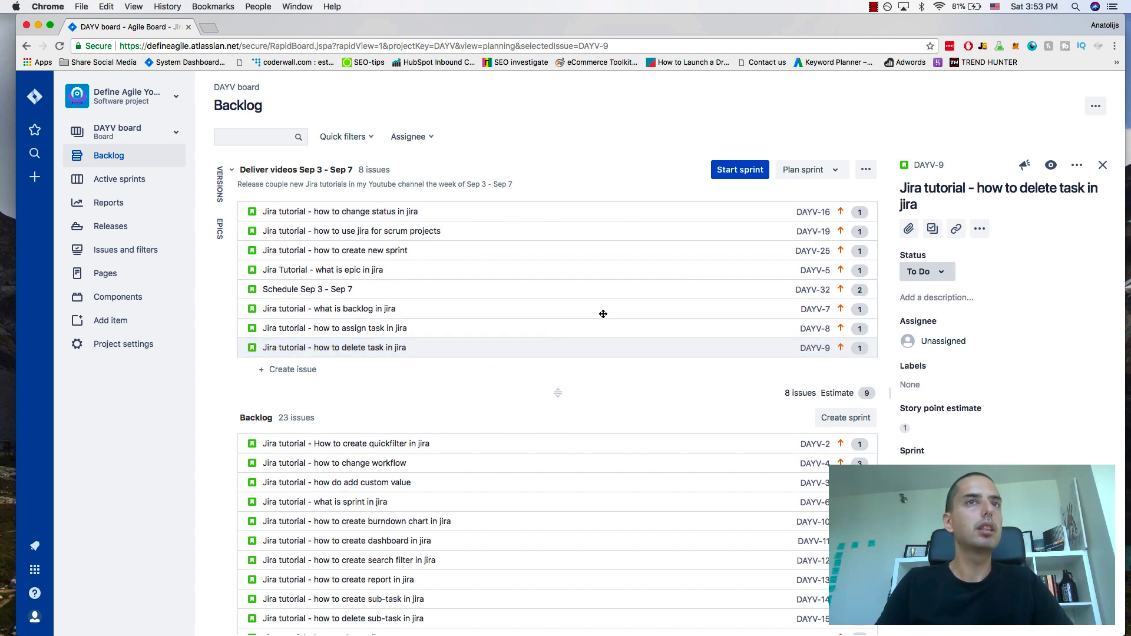
Start the sprint with a 1 week duration, running 3 Sep to 7 Sep 2018.
click(756, 175)
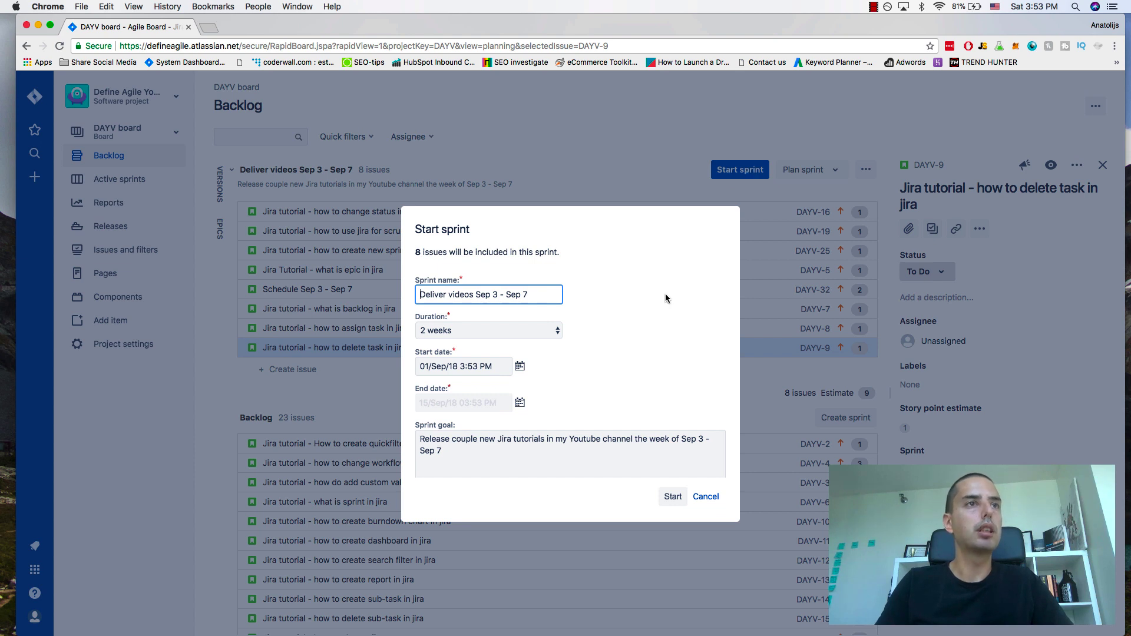
click(548, 332)
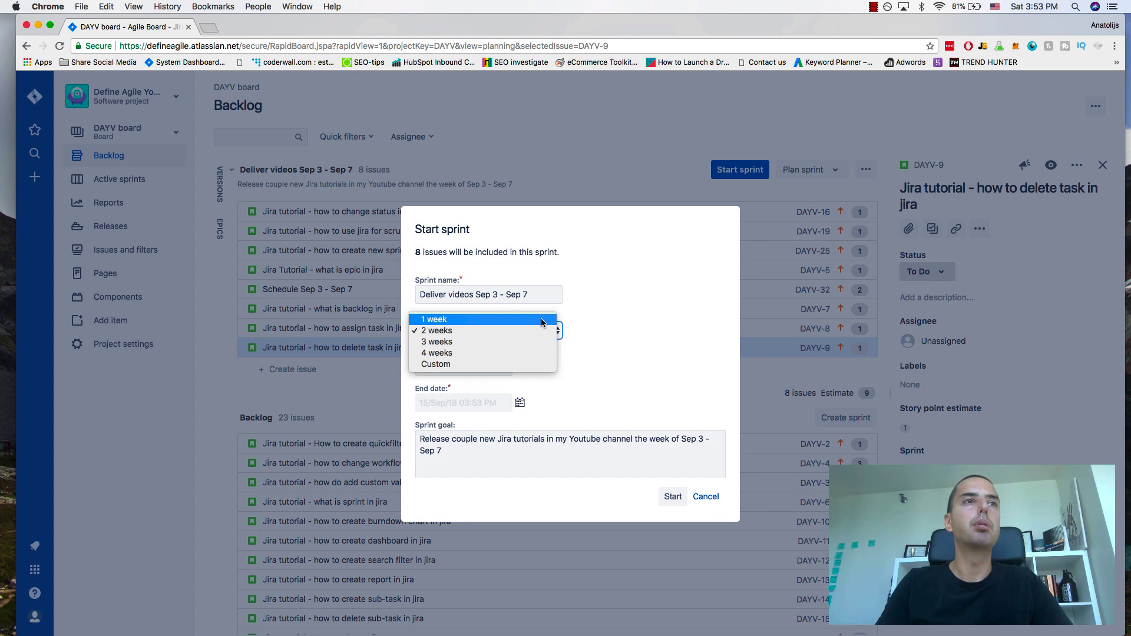
click(541, 319)
click(481, 367)
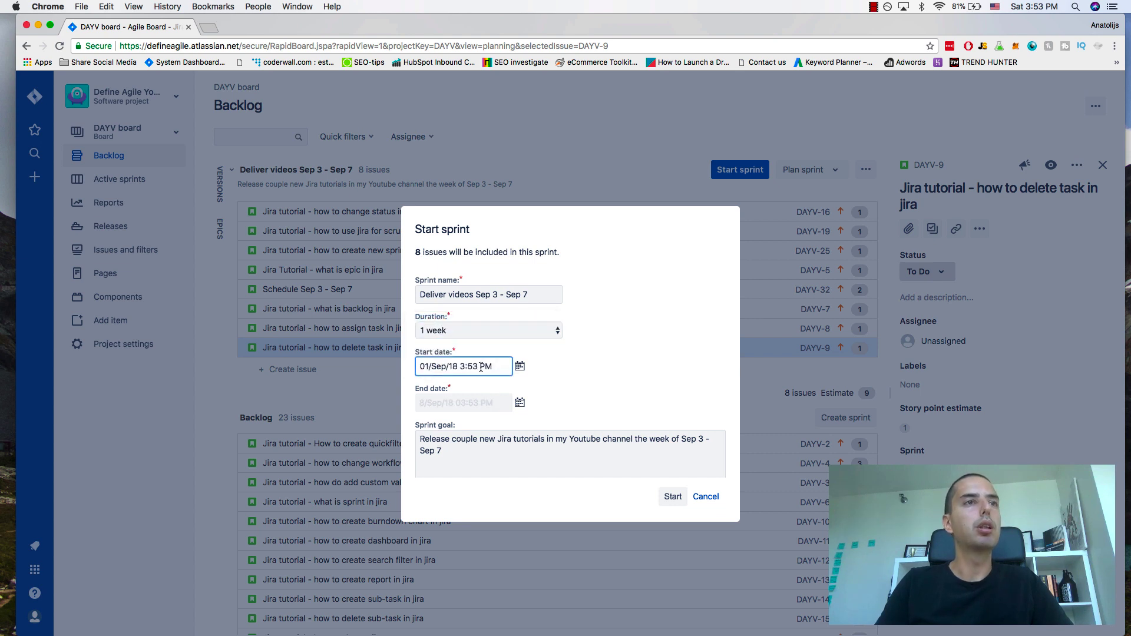
click(520, 366)
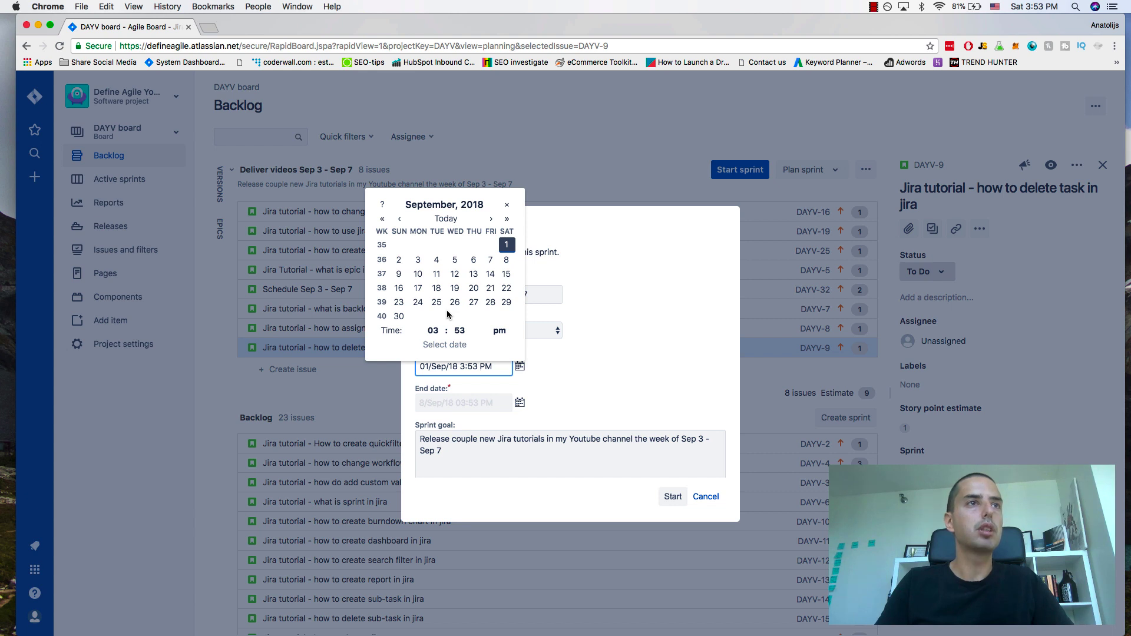
click(417, 260)
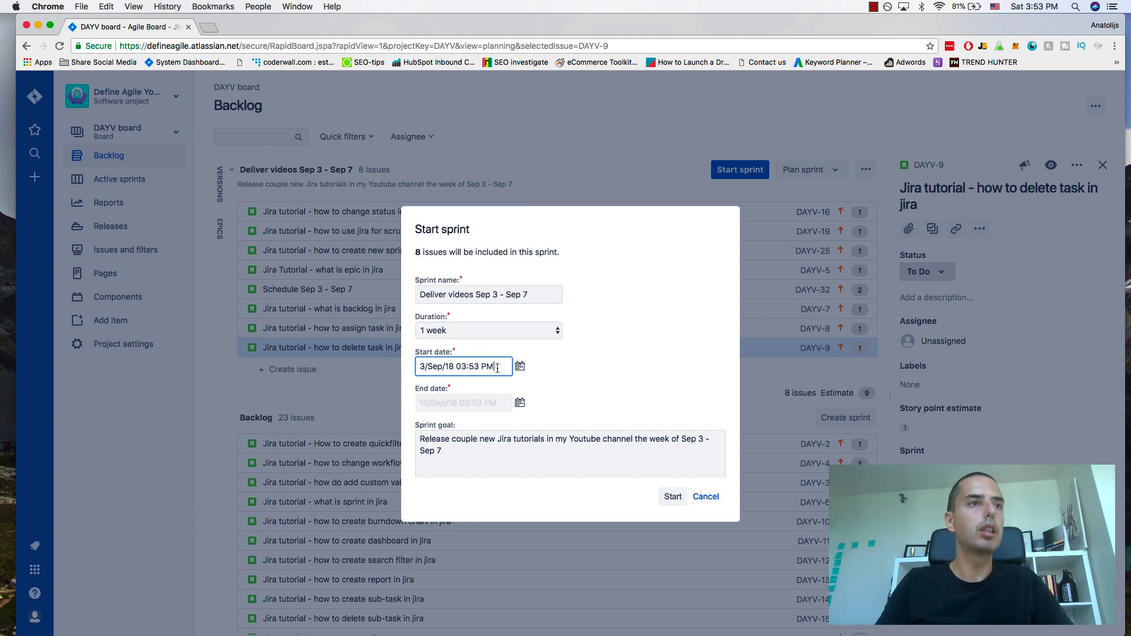
click(519, 404)
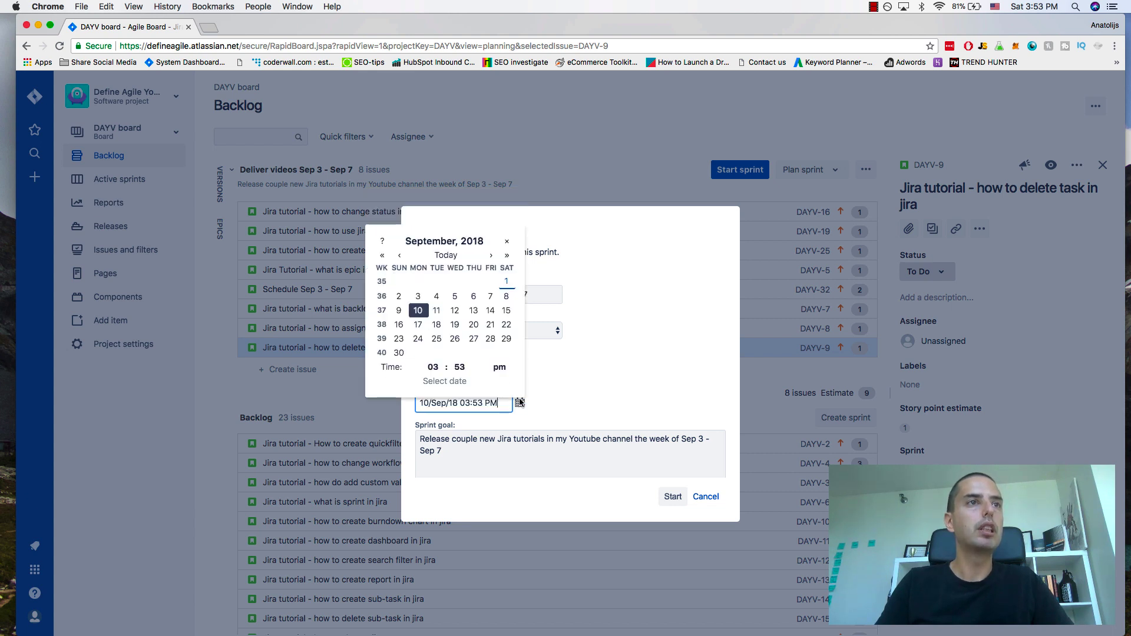
click(489, 298)
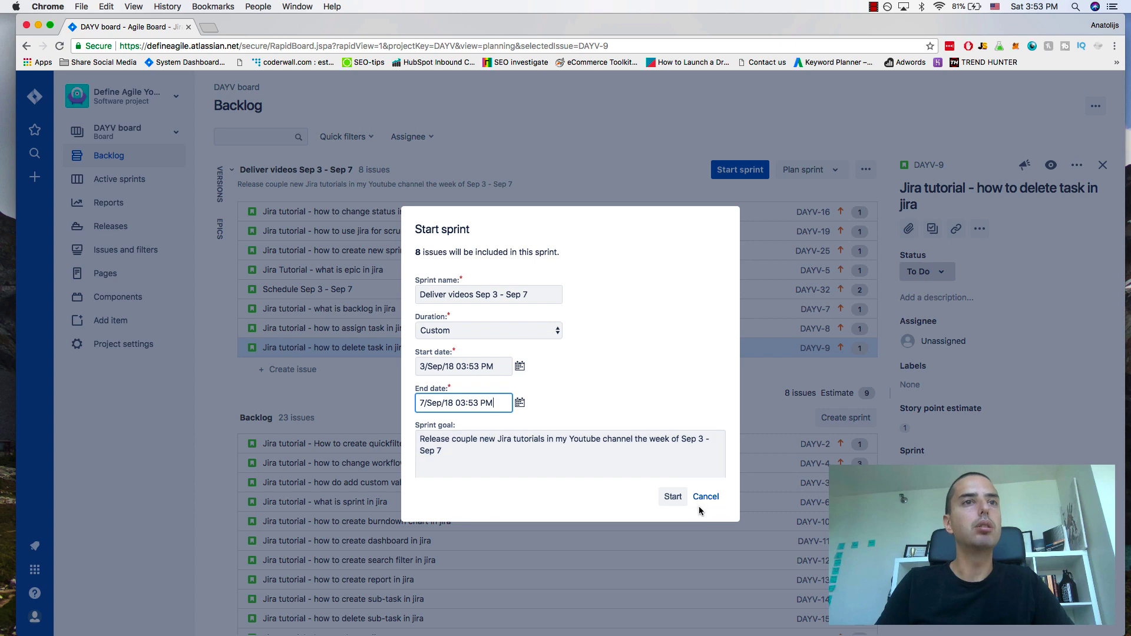
click(675, 499)
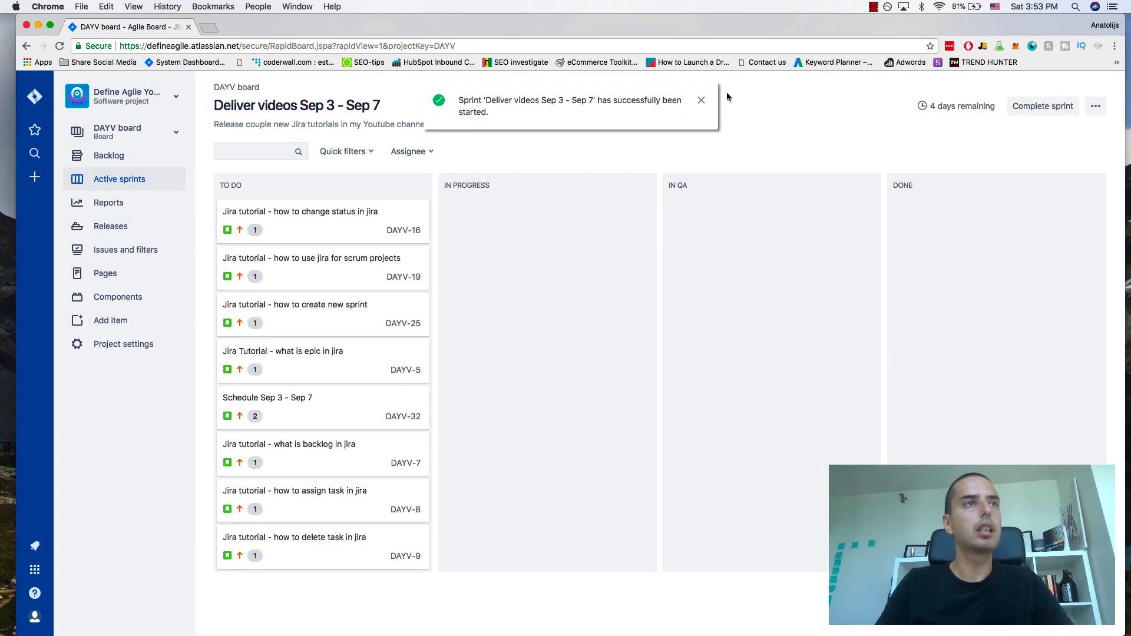
click(151, 180)
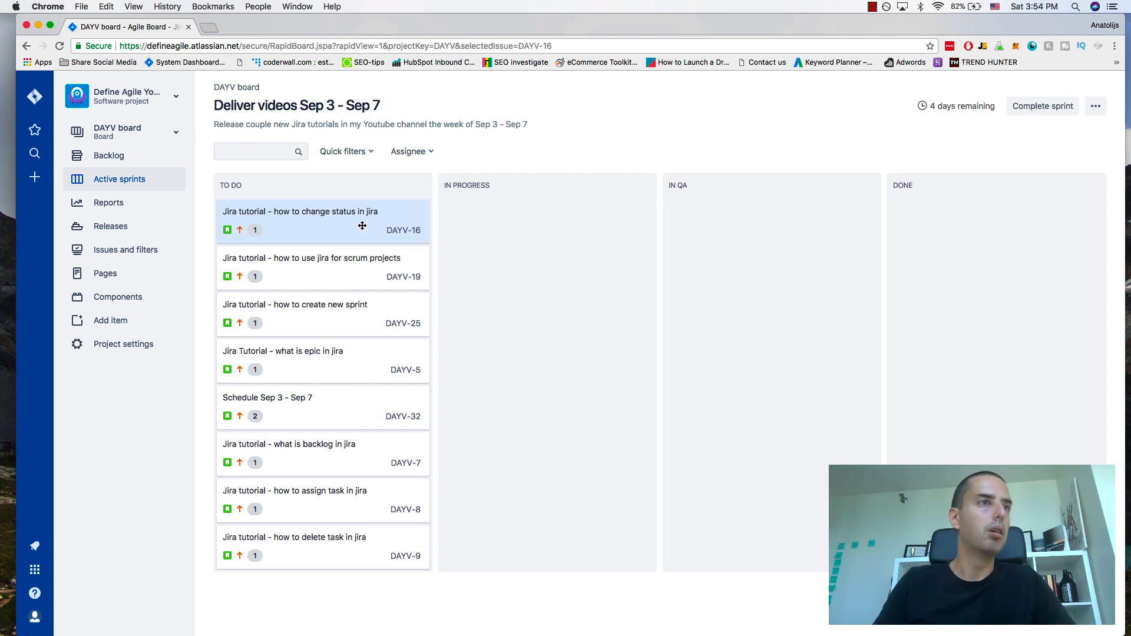
Drag the DAYV-25 'how to create new sprint' card from To Do to In Progress.
drag(340, 317, 550, 271)
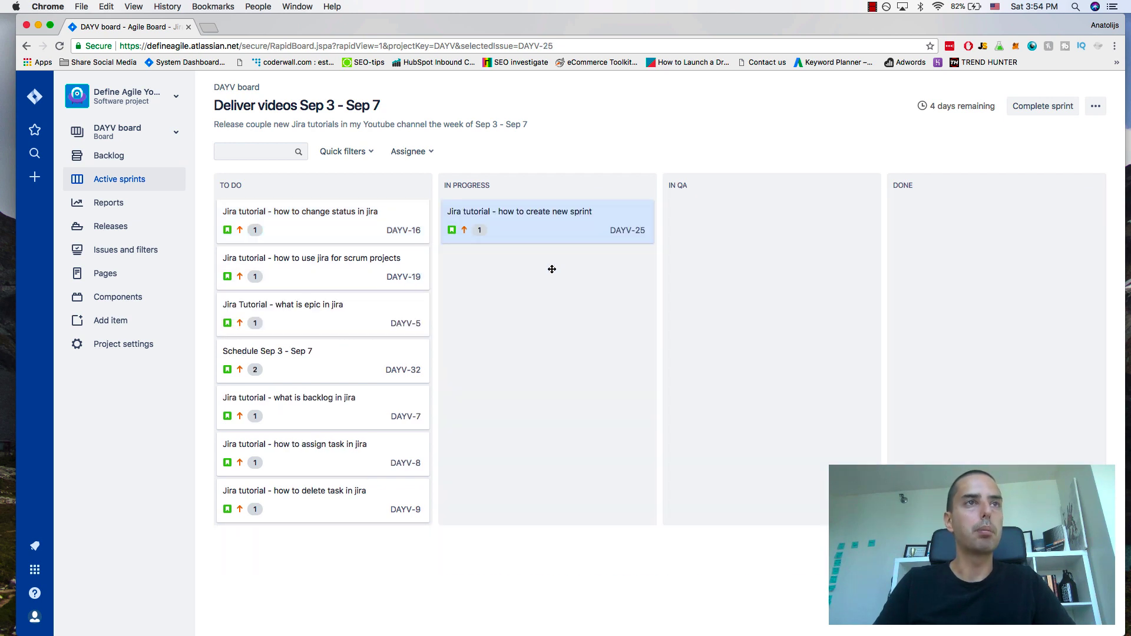